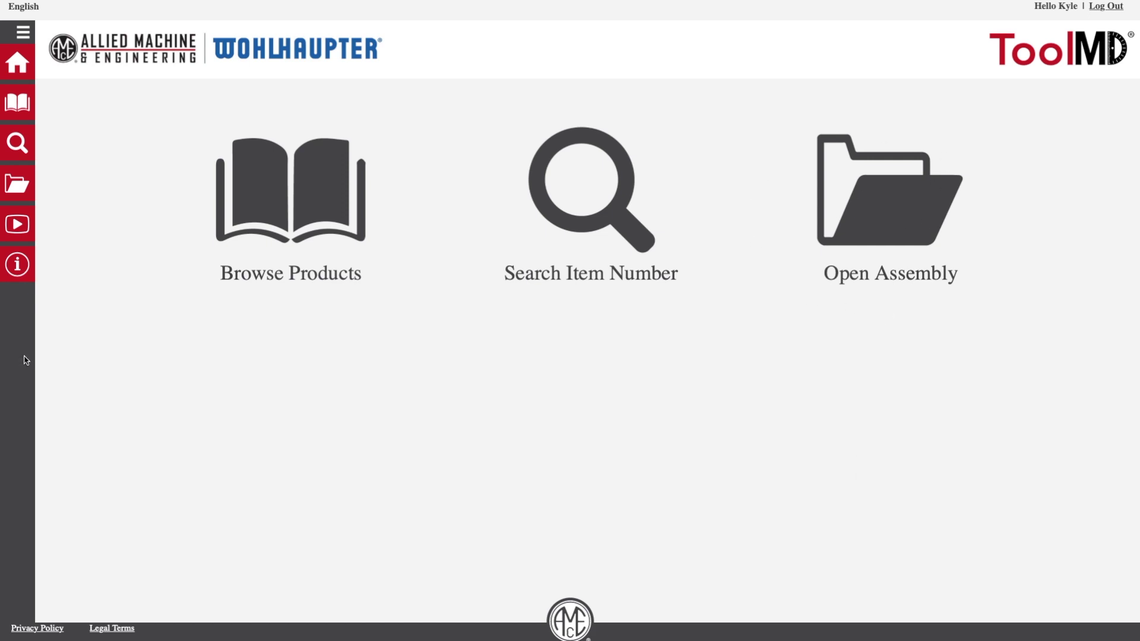
# Step: Navigate the catalogue to Boring > Wohlhaupter > Finish Machining > 510 (511) Digital heads
pyautogui.click(280, 217)
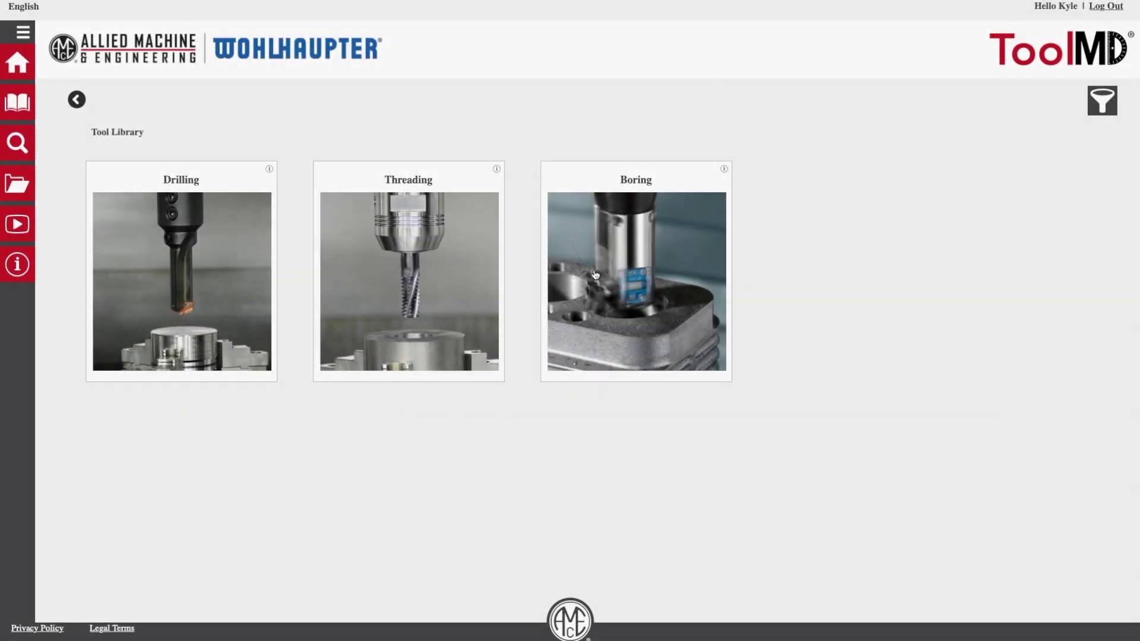
pyautogui.click(595, 274)
pyautogui.click(219, 278)
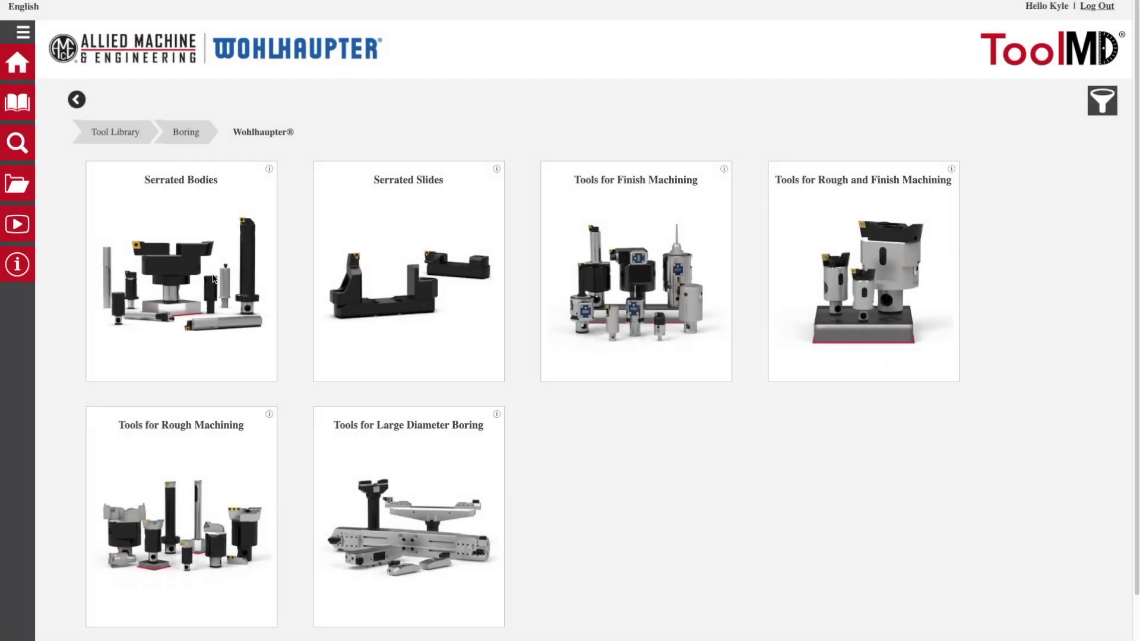
pyautogui.click(617, 282)
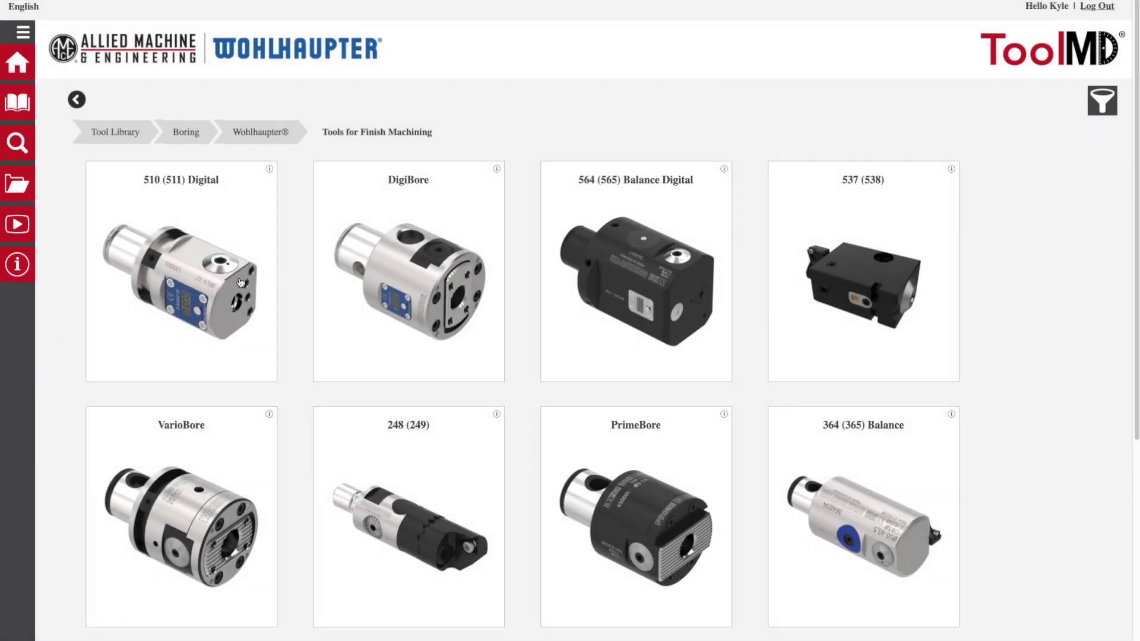
pyautogui.click(240, 282)
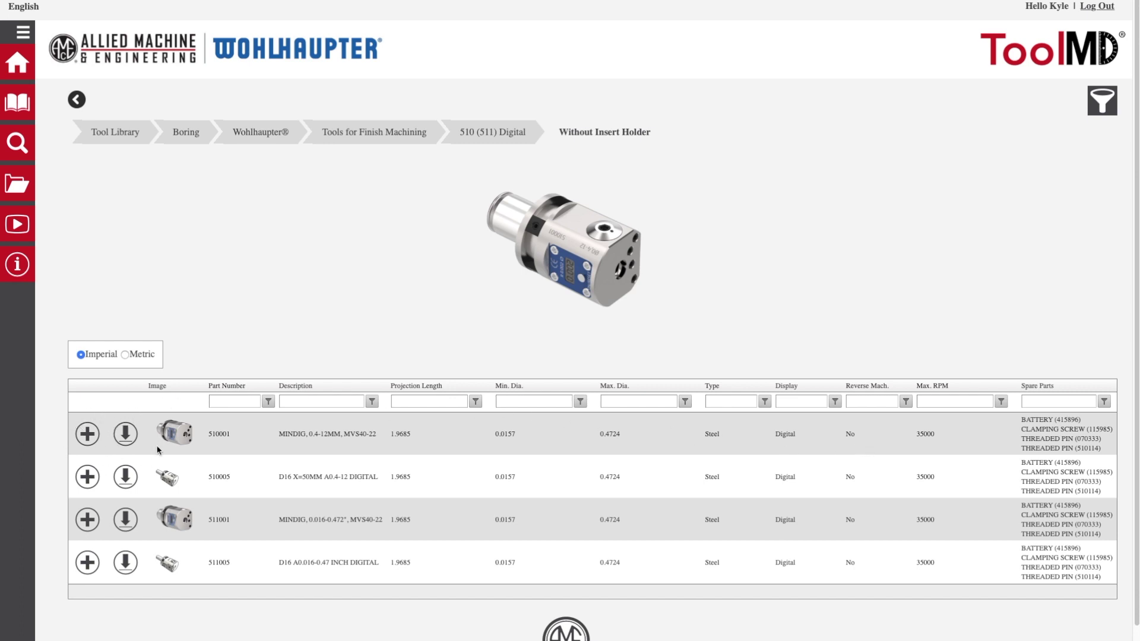
# Step: Download part 510001 in Imperial units as a Detailed IGS model plus English PDF drawing
pyautogui.click(126, 433)
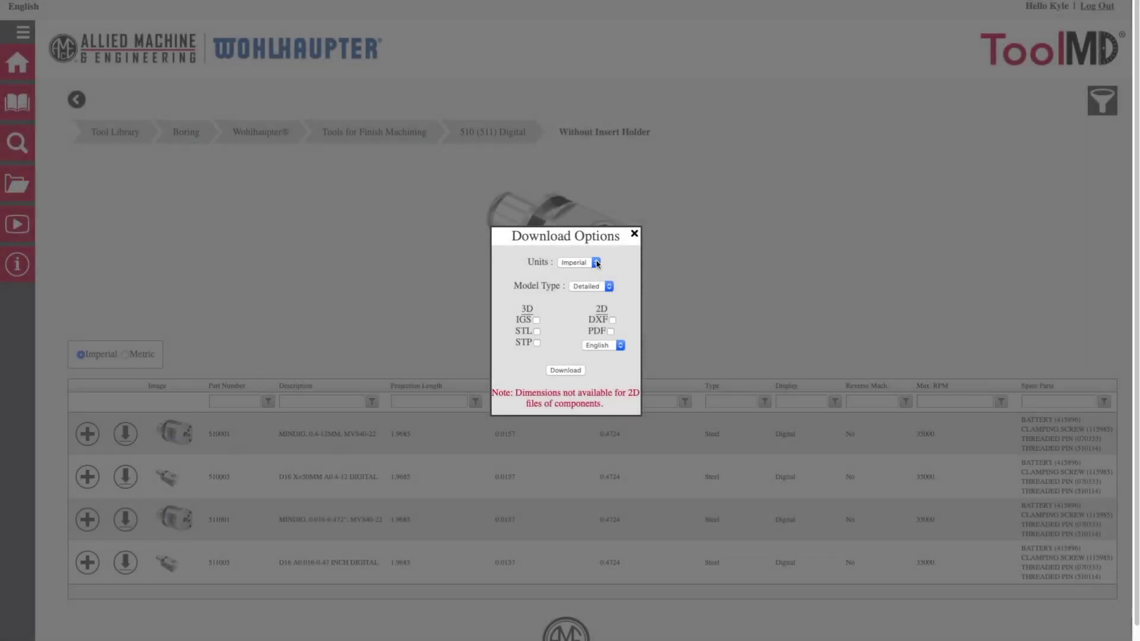
pyautogui.click(596, 261)
pyautogui.click(579, 262)
pyautogui.click(594, 288)
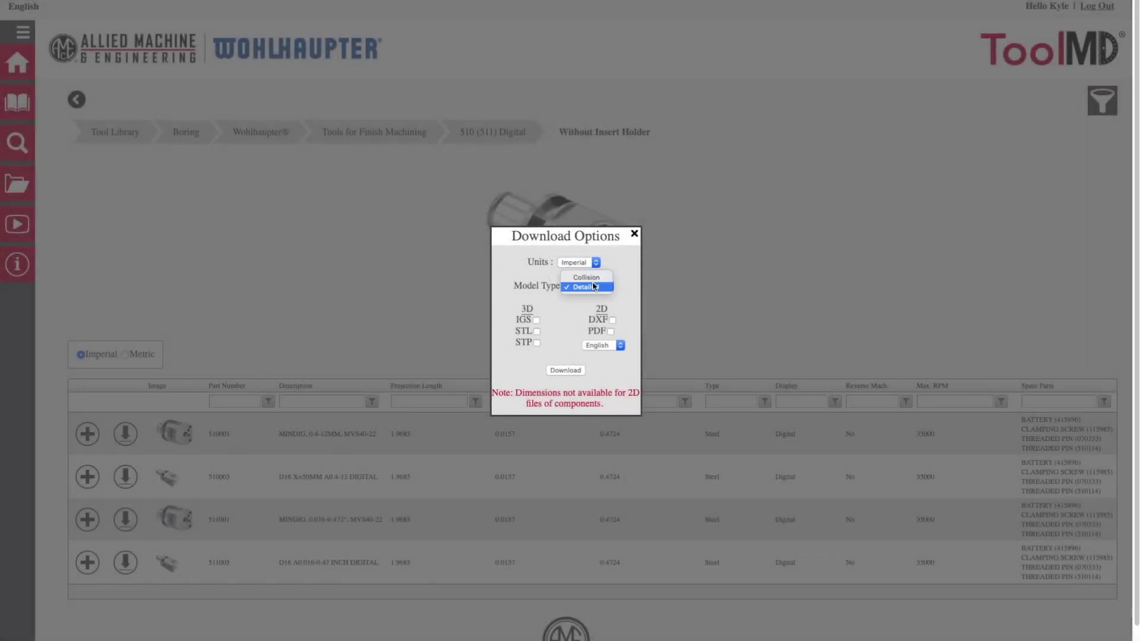
pyautogui.click(588, 286)
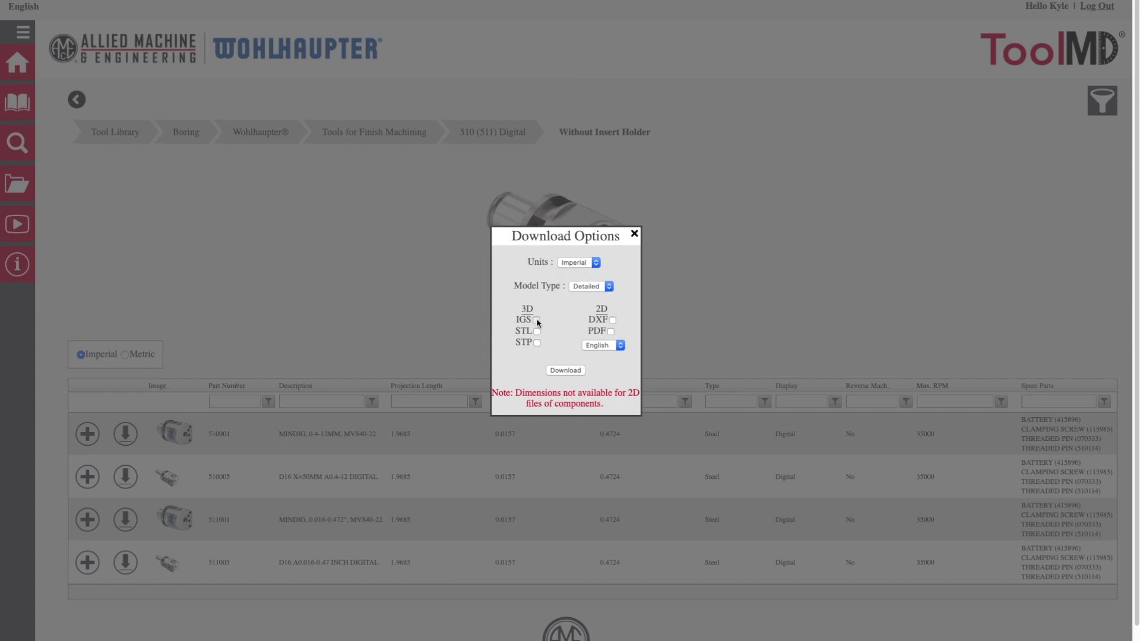
pyautogui.click(611, 332)
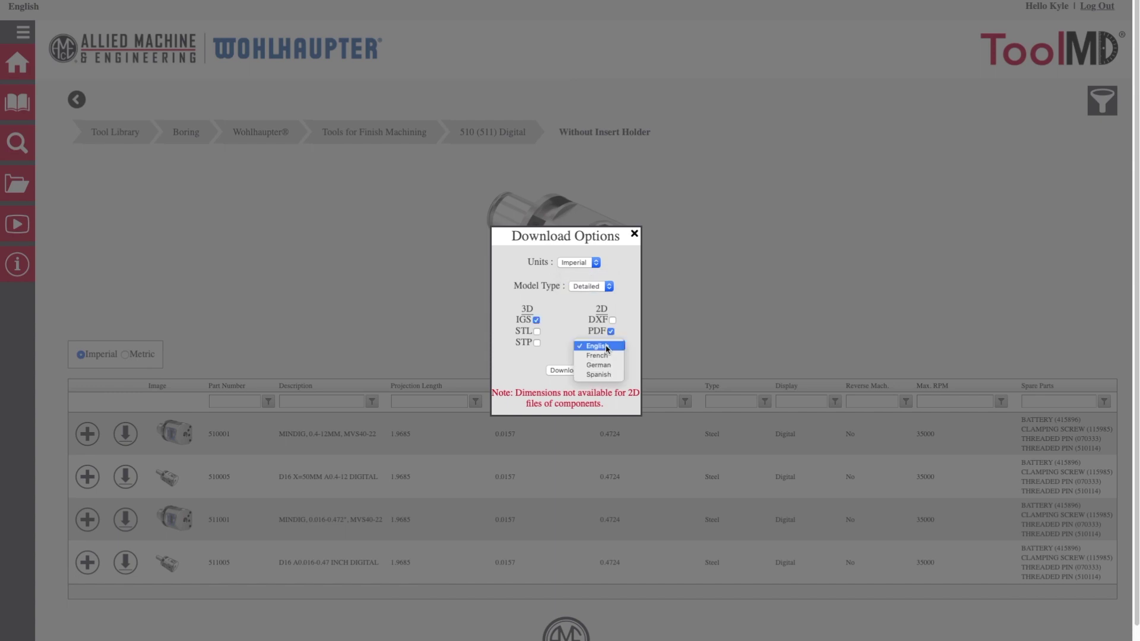
pyautogui.click(599, 345)
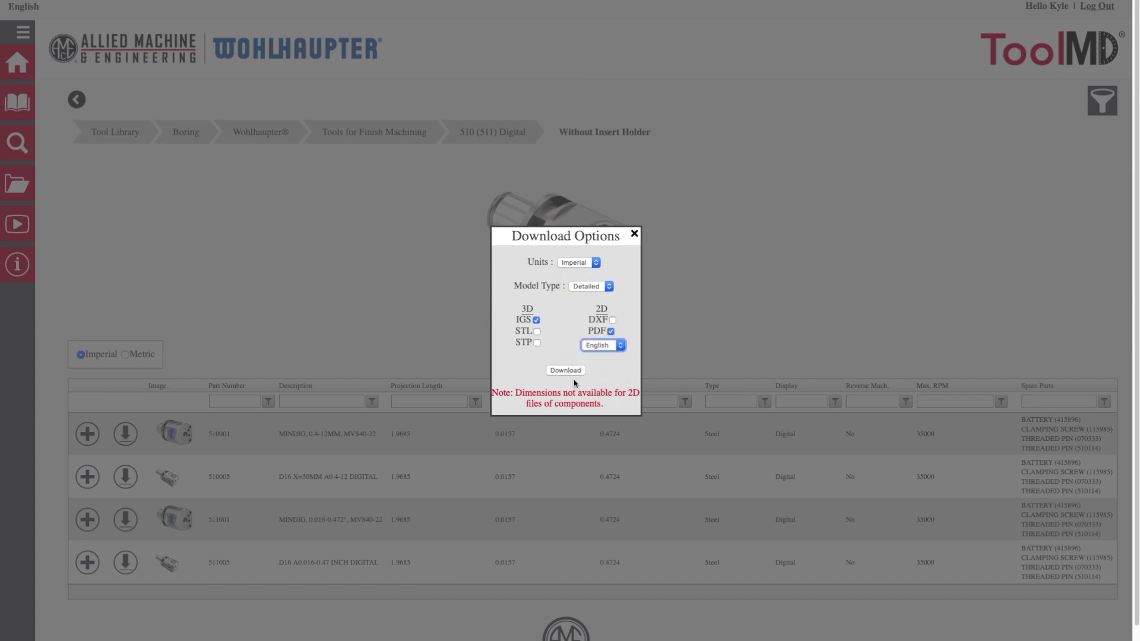
pyautogui.click(573, 371)
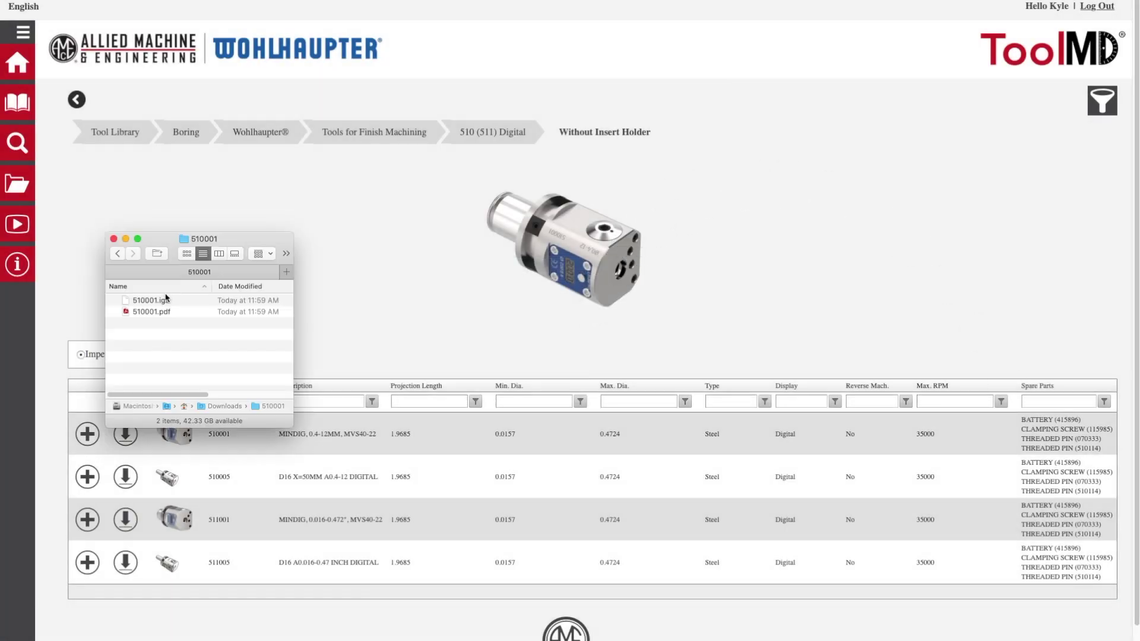
# Step: Open 510001.pdf from the Downloads > 510001 folder
pyautogui.click(164, 301)
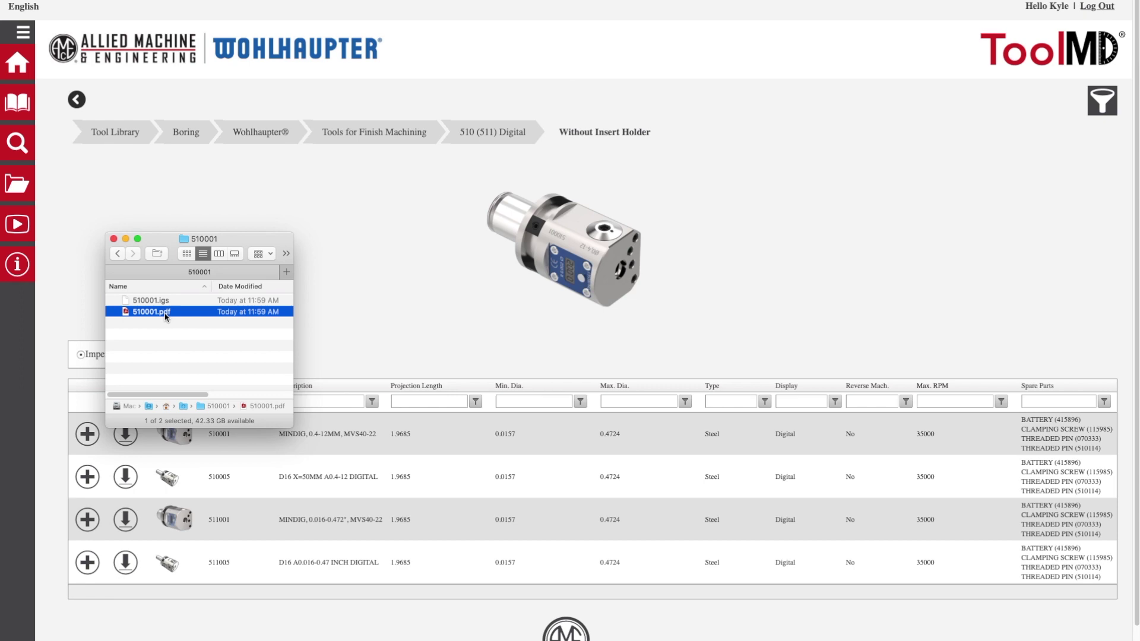
pyautogui.doubleClick(158, 313)
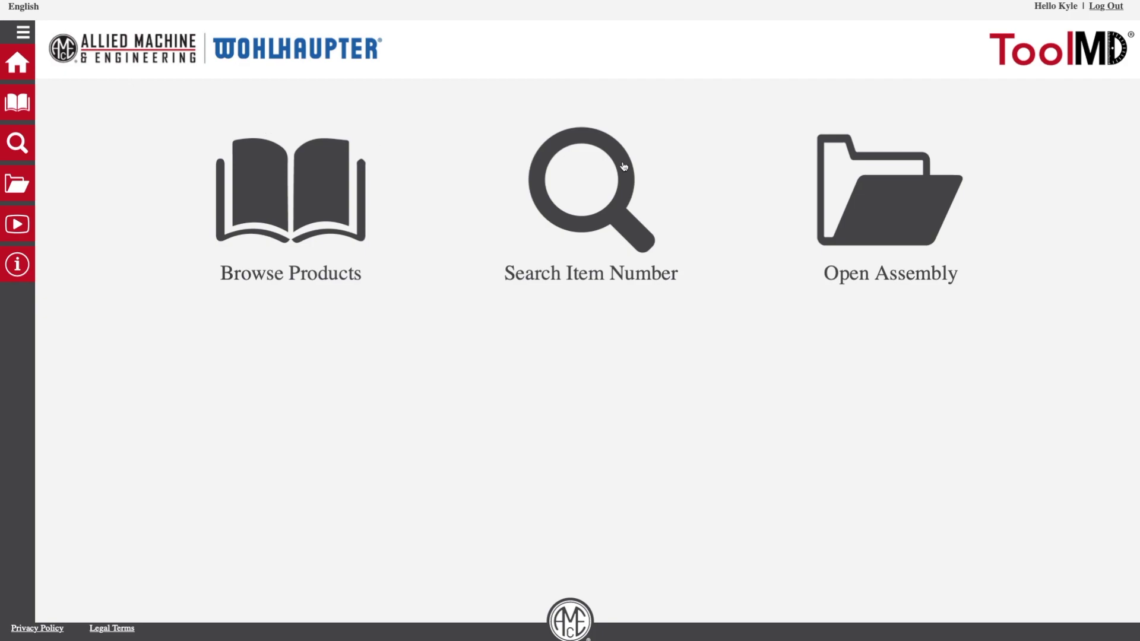
# Step: Search item number 536001 and open its VARIO 0.4–152MM MVS50-28 head table
pyautogui.click(588, 237)
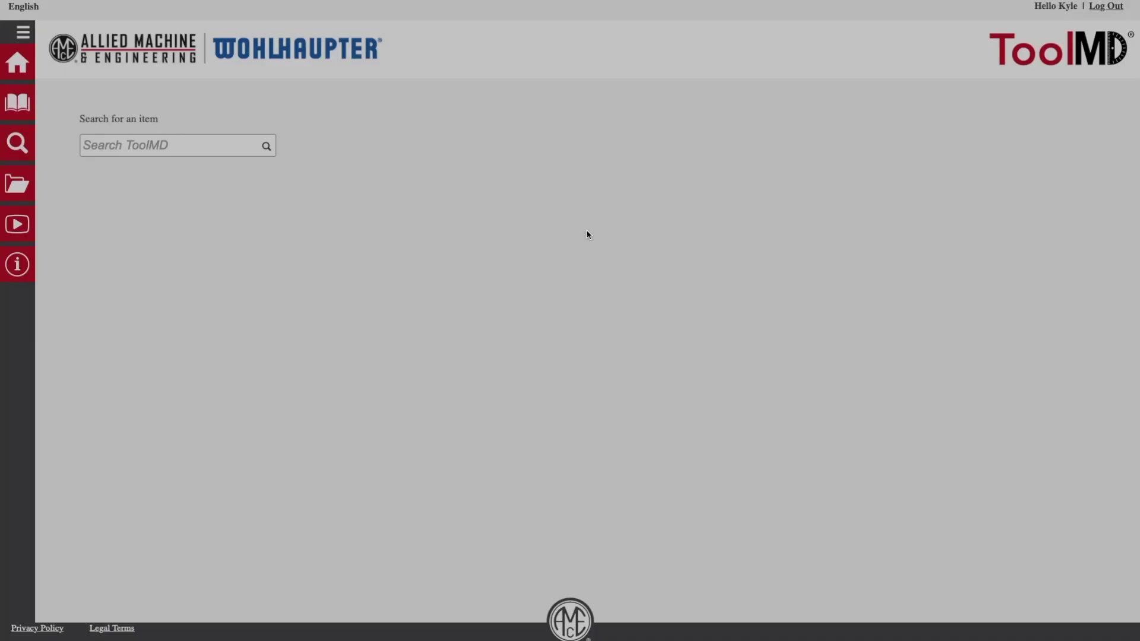
pyautogui.click(190, 144)
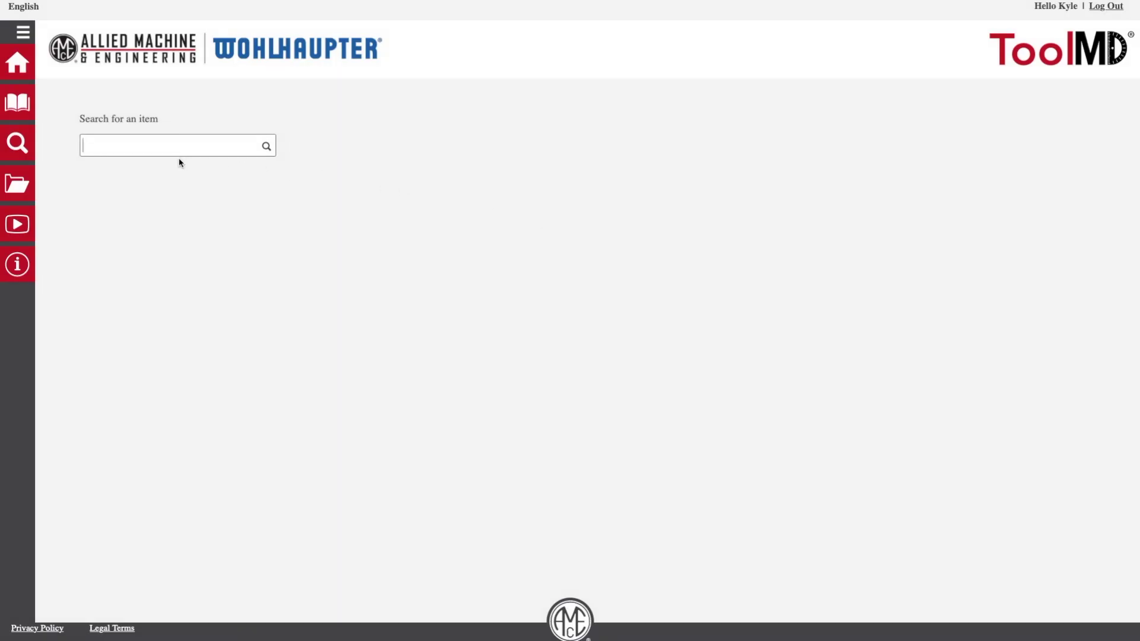
pyautogui.write('5360')
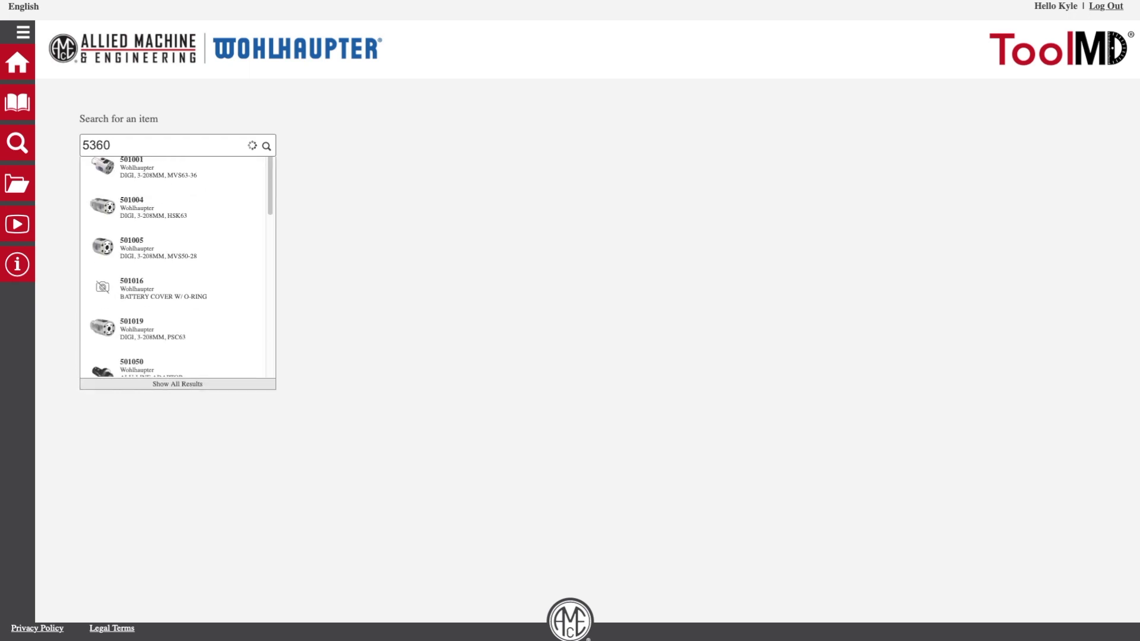
pyautogui.write('01')
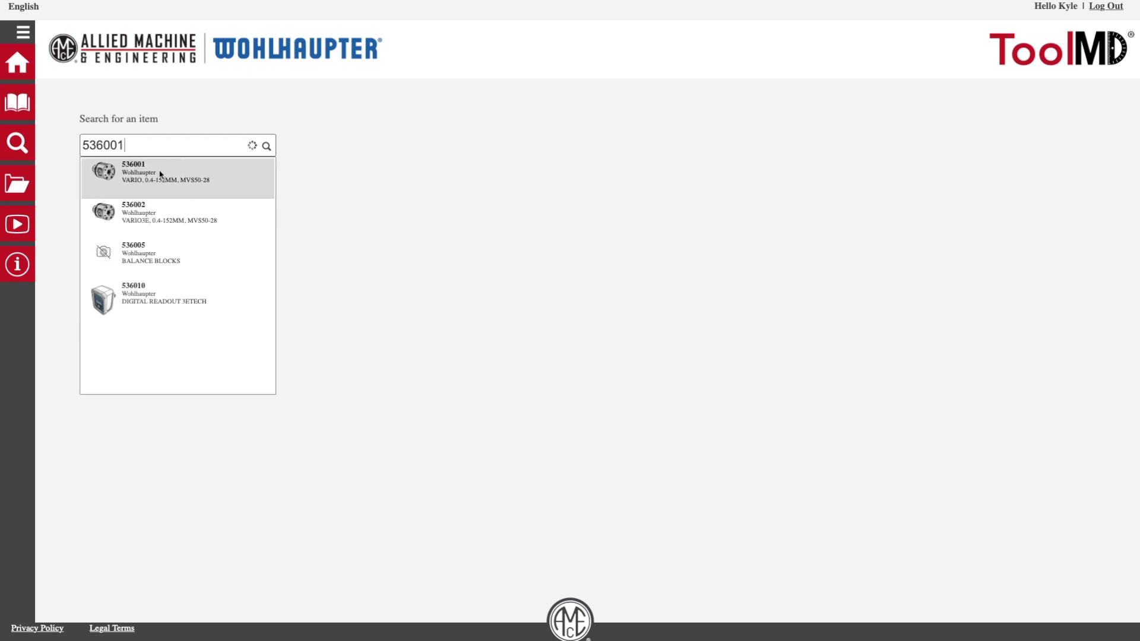
pyautogui.click(161, 173)
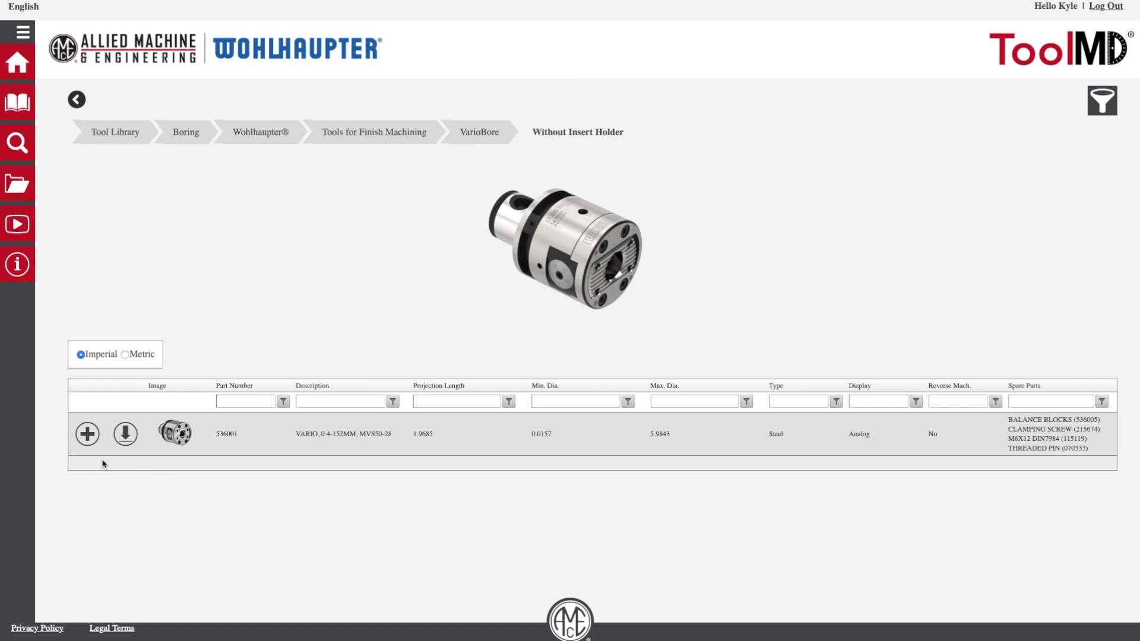
# Step: Start an assembly from head 536001 and add serrated body 236021, sizes in inches
pyautogui.click(87, 434)
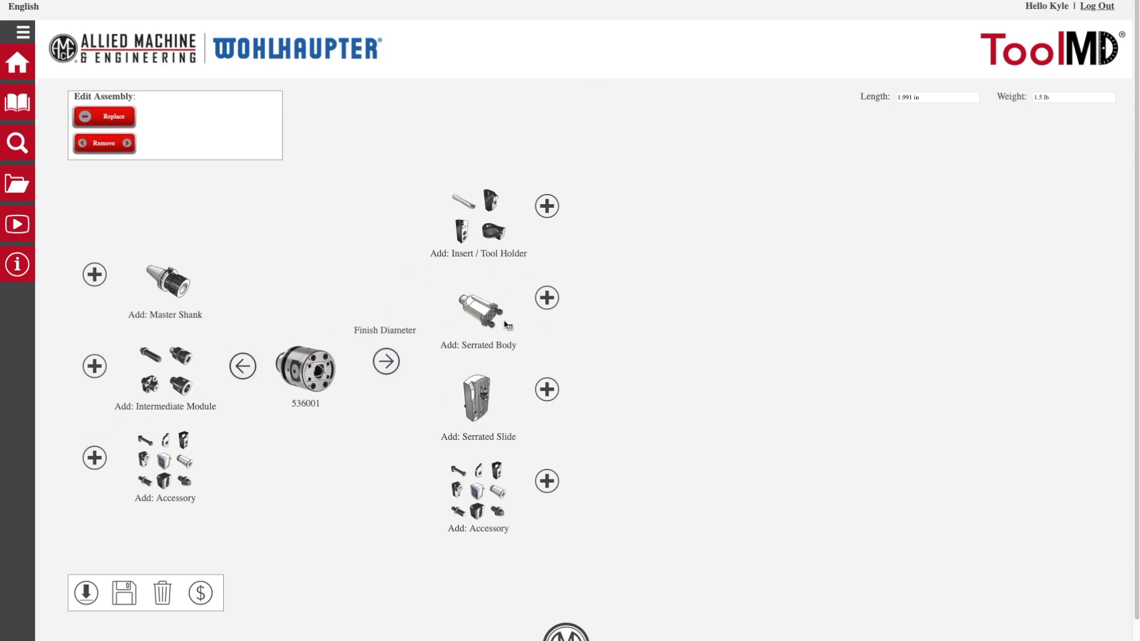
pyautogui.click(550, 301)
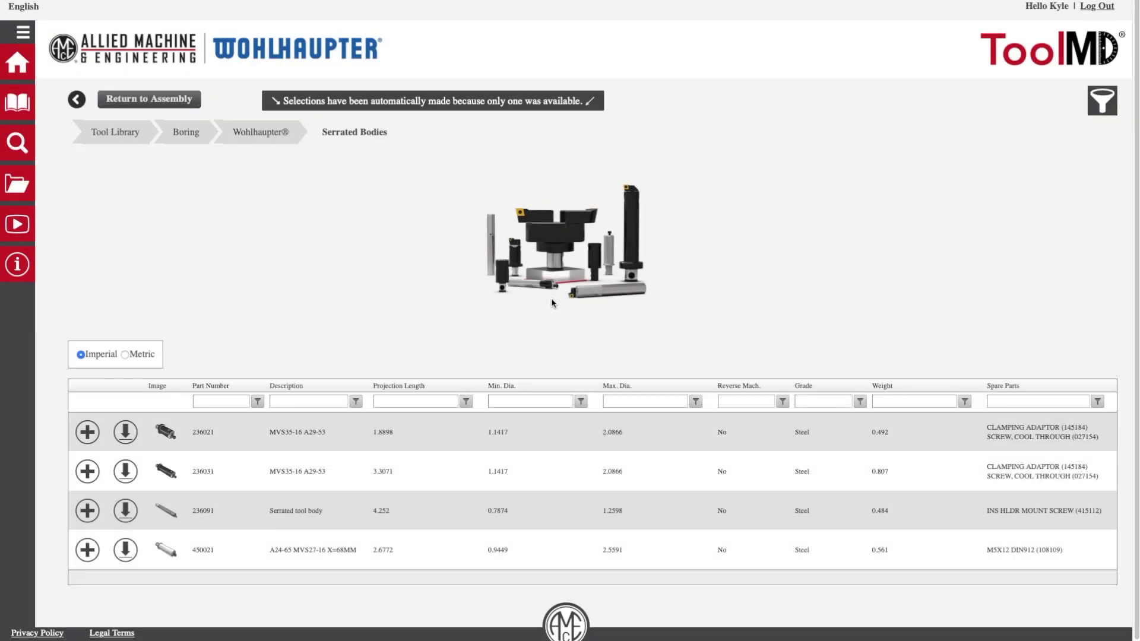
pyautogui.click(125, 355)
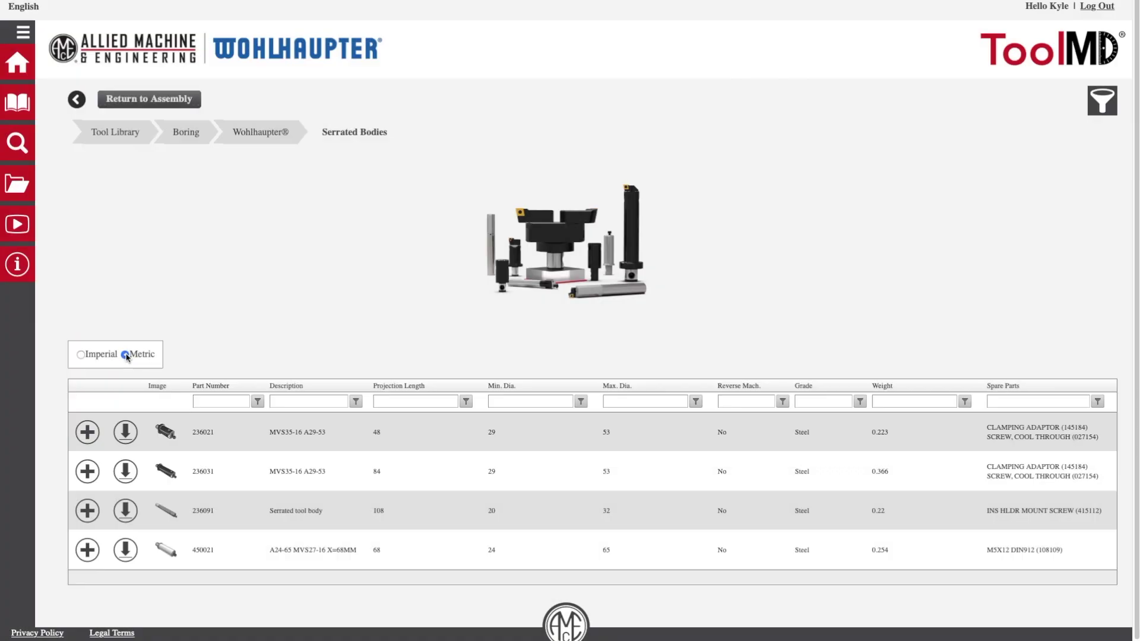
pyautogui.click(81, 354)
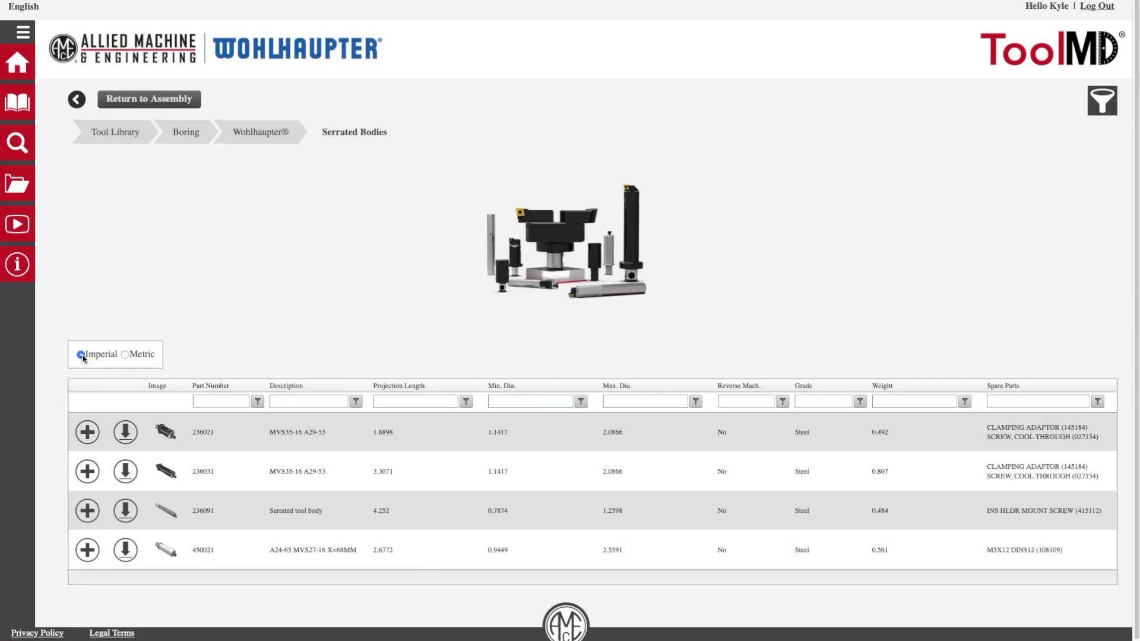
pyautogui.click(87, 433)
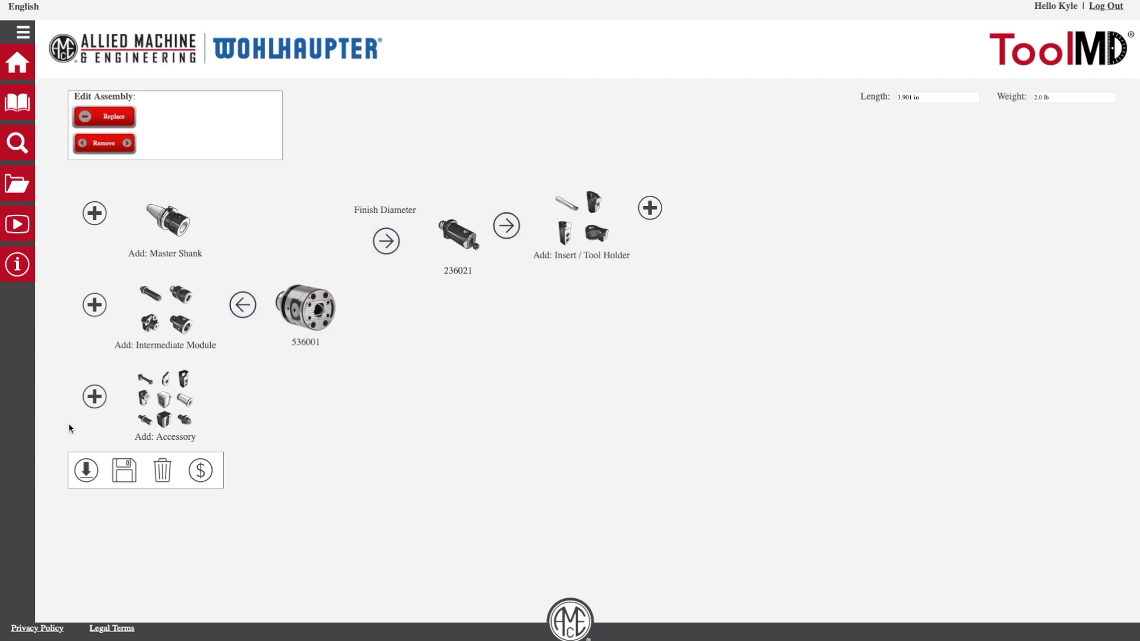
# Step: Add insert holder 236023 after the serrated body
pyautogui.click(650, 208)
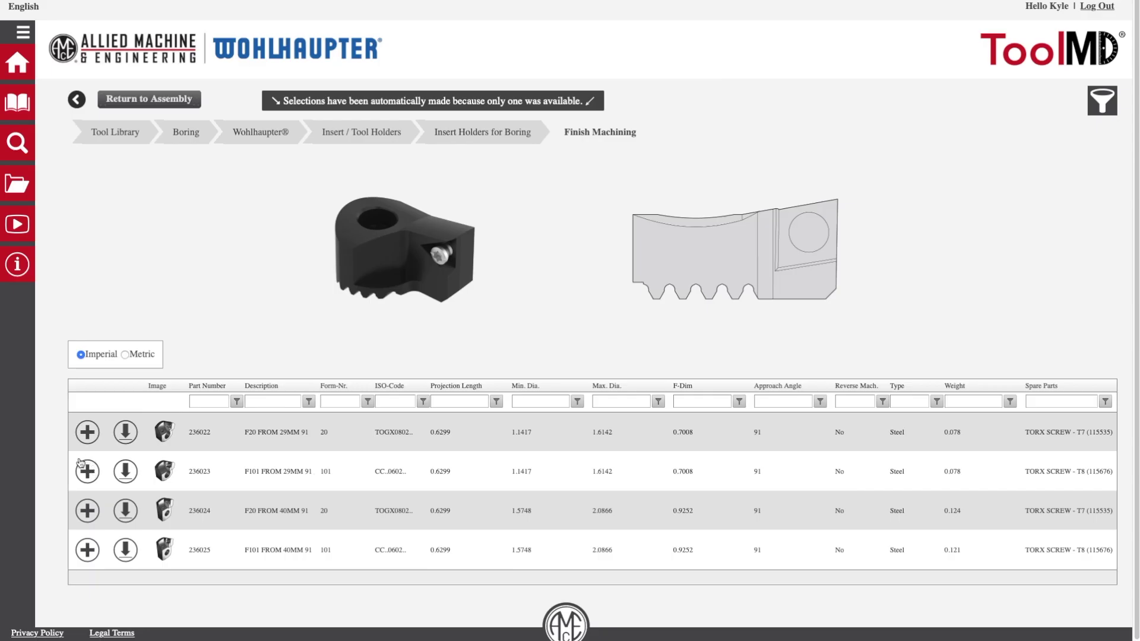
pyautogui.click(87, 473)
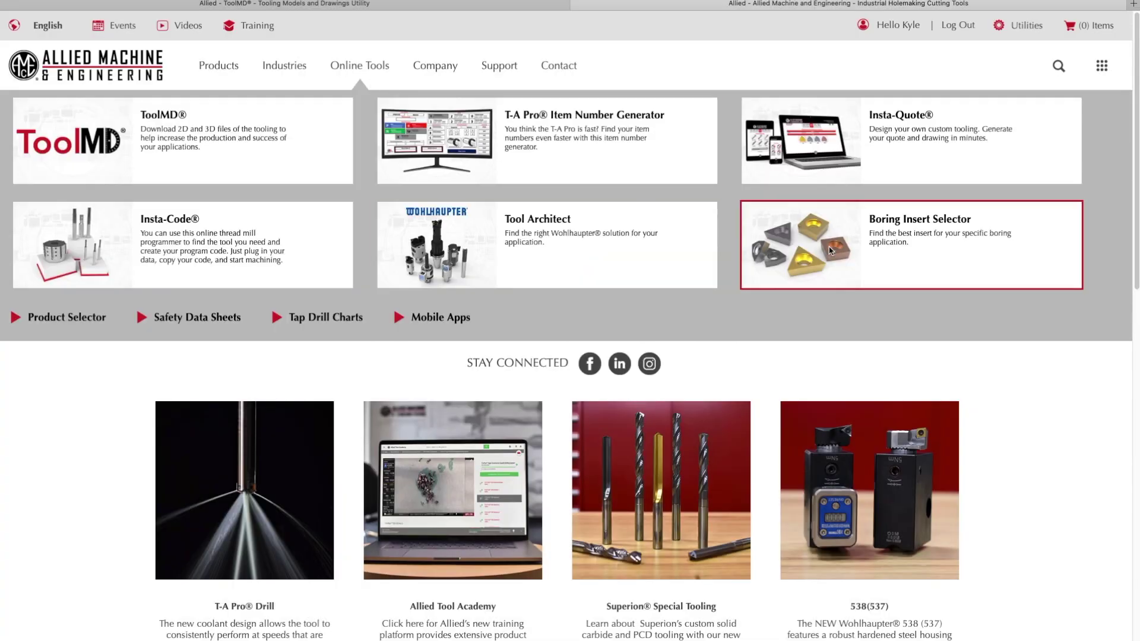
pyautogui.click(830, 250)
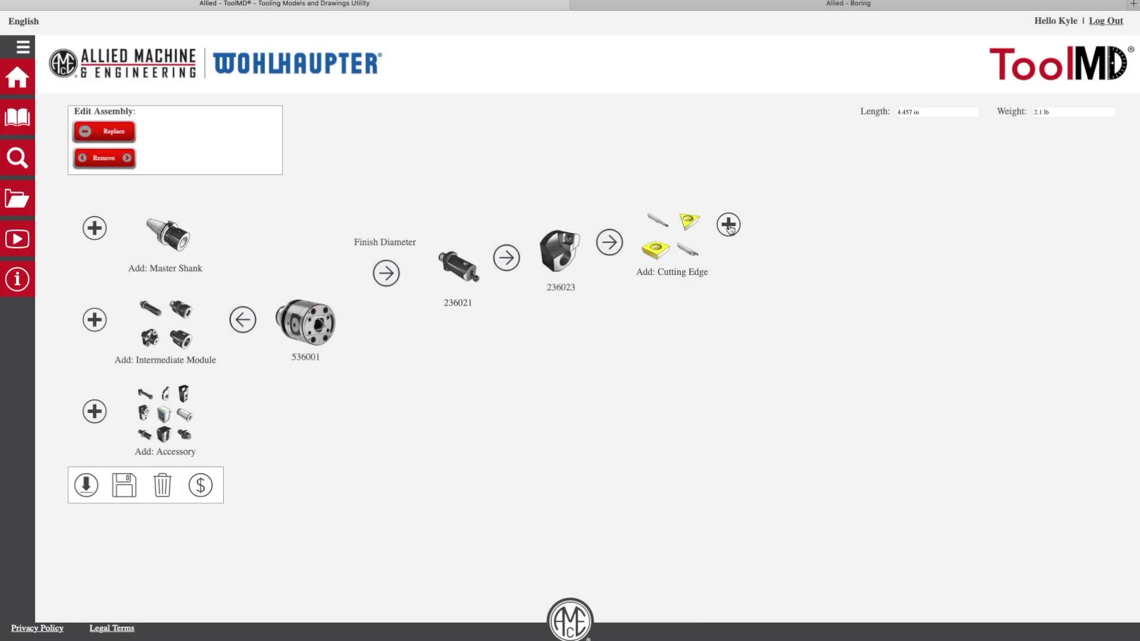
# Step: Add Form C insert 097241WHC05 as the assembly's cutting edge
pyautogui.click(729, 226)
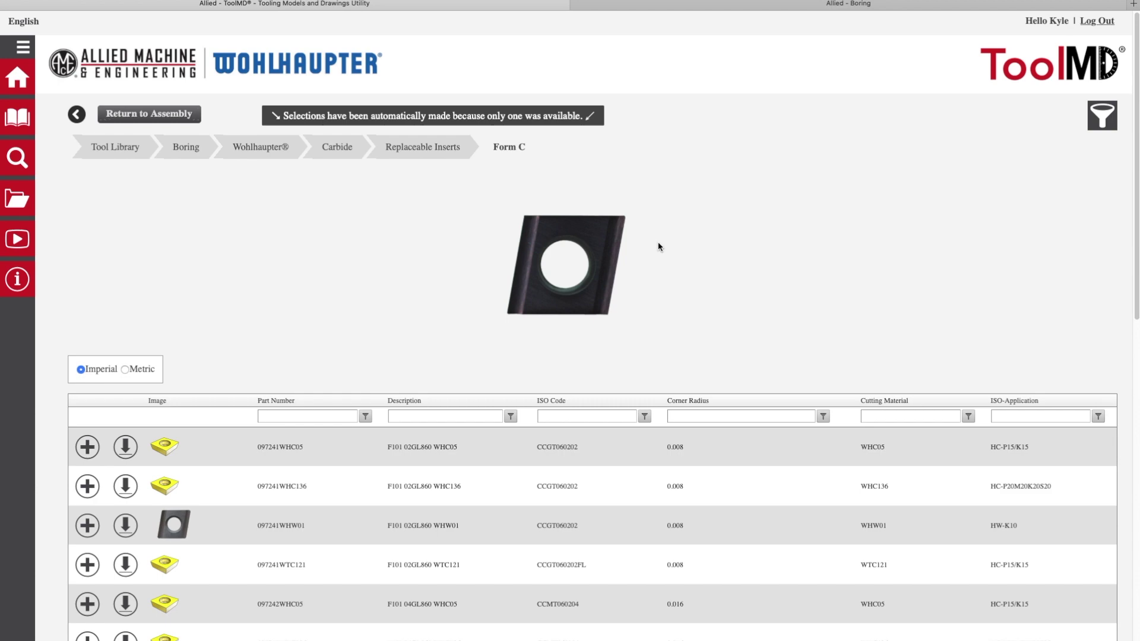
pyautogui.click(88, 446)
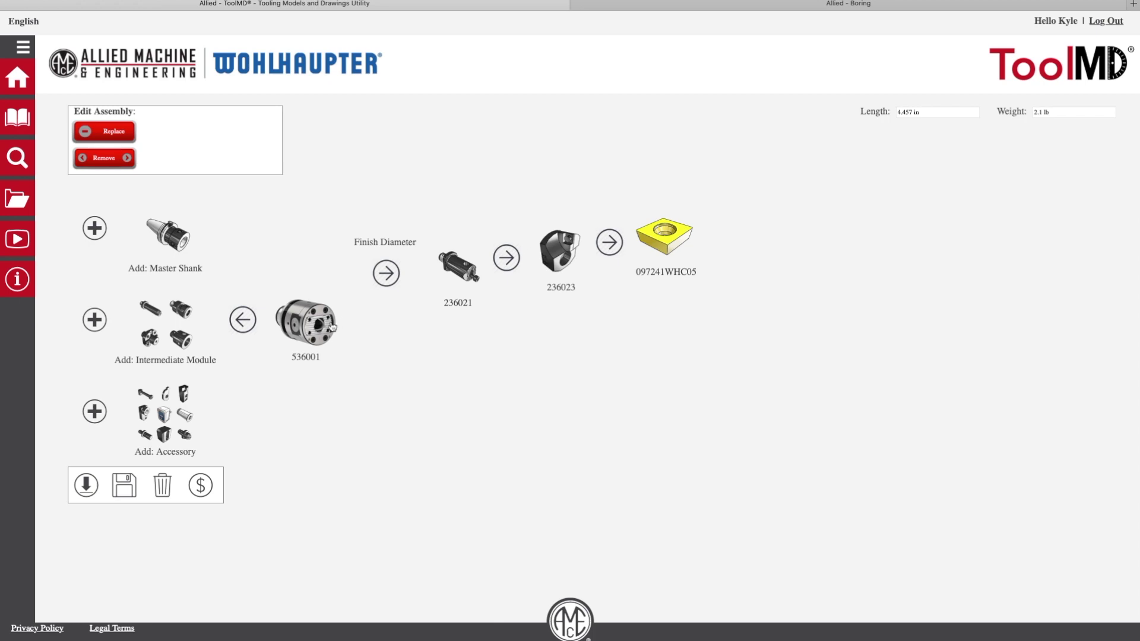
# Step: Add DIN 69893 HSK-A63 shank 245012 ahead of head 536001
pyautogui.click(95, 228)
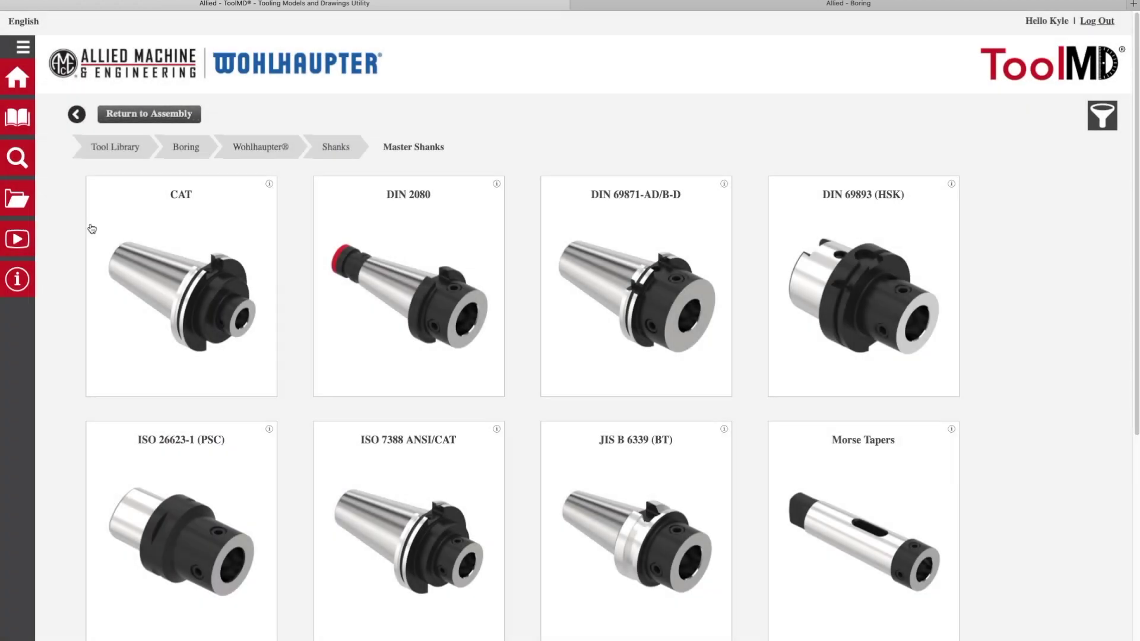
pyautogui.click(862, 315)
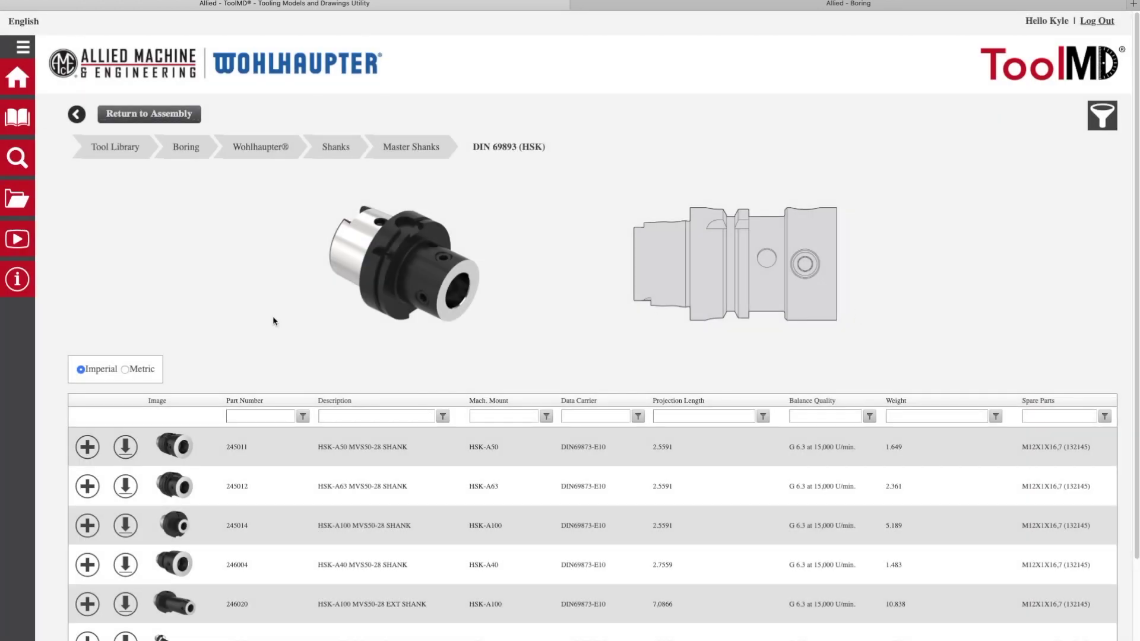
pyautogui.click(88, 486)
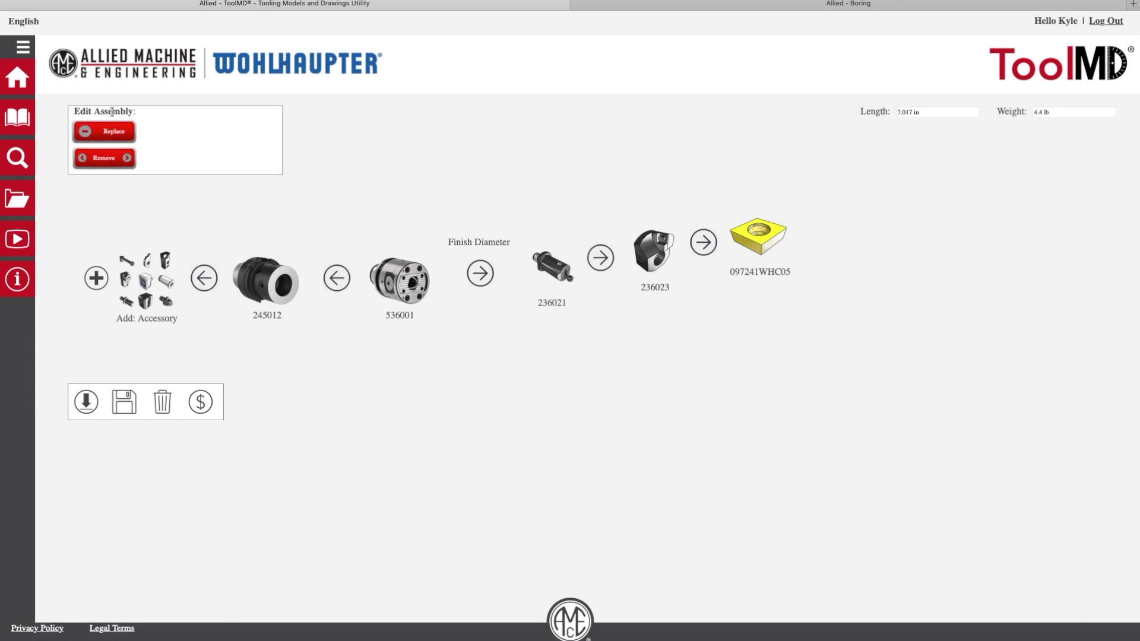
pyautogui.click(117, 134)
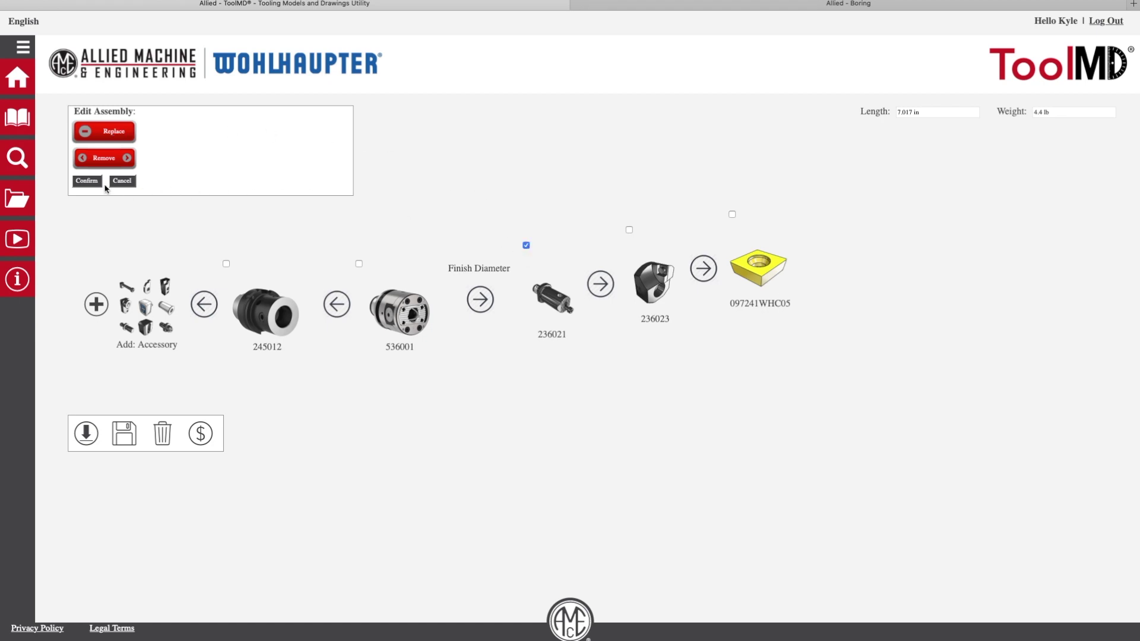
pyautogui.click(87, 181)
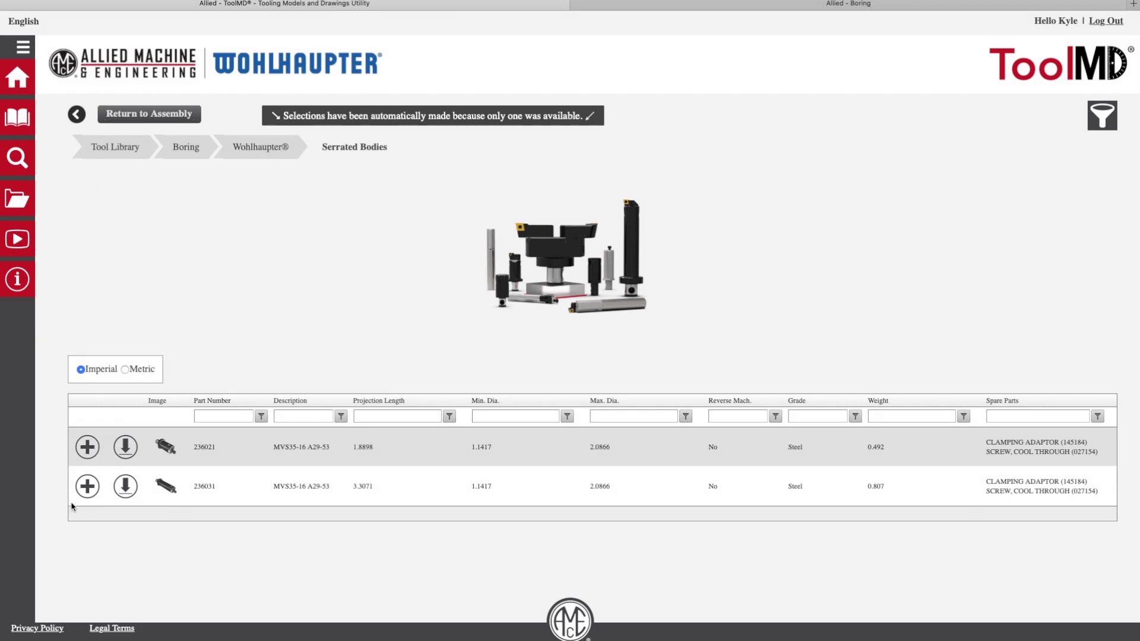
pyautogui.click(88, 447)
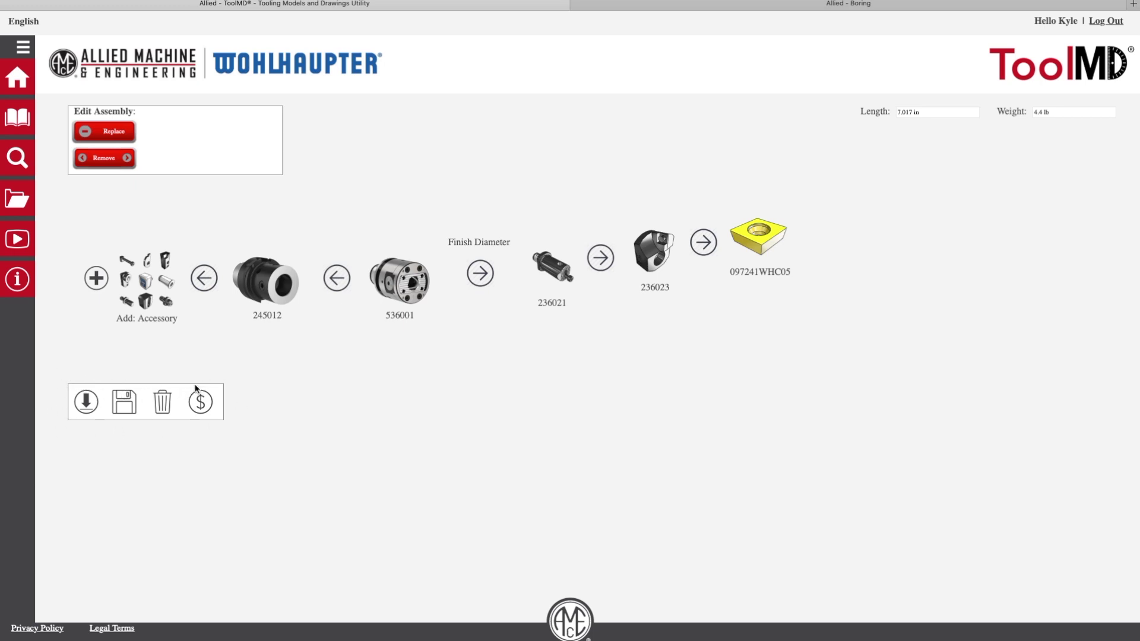
# Step: Generate 32mmVARIO IGS and PDF files for the assembly with a 1.25 finish diameter
pyautogui.click(89, 403)
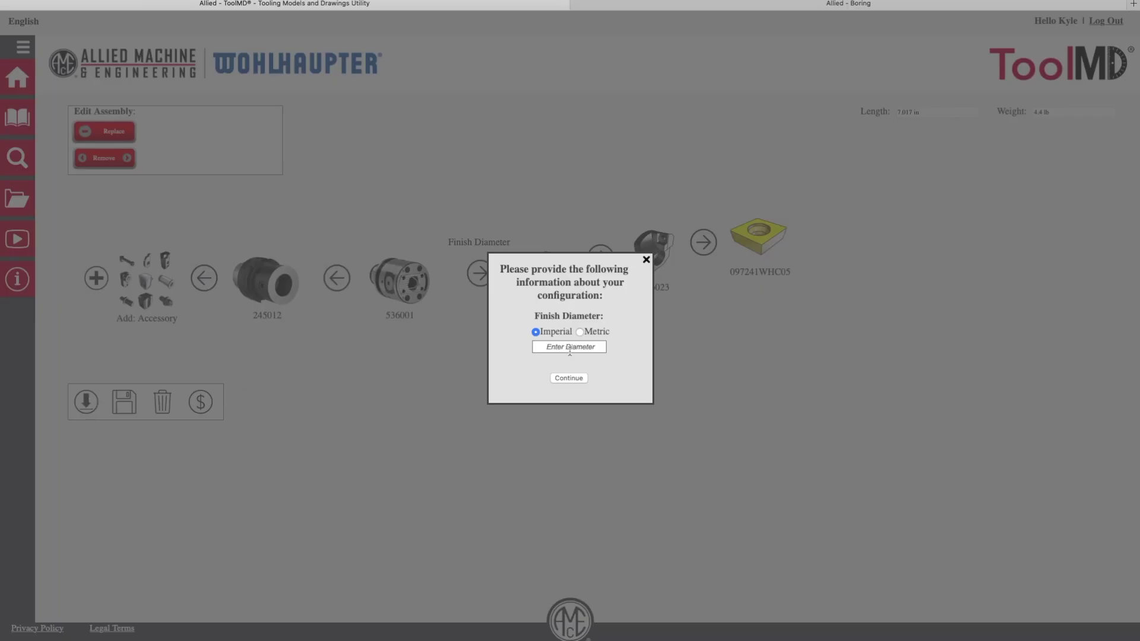
pyautogui.click(570, 348)
pyautogui.write('1.25')
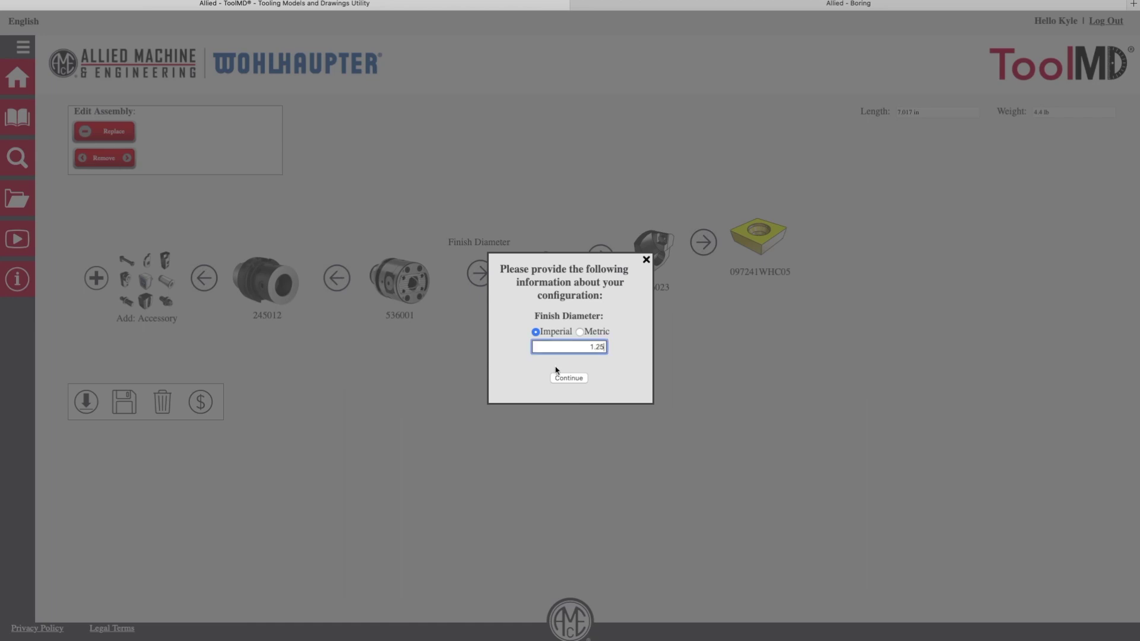
pyautogui.click(569, 378)
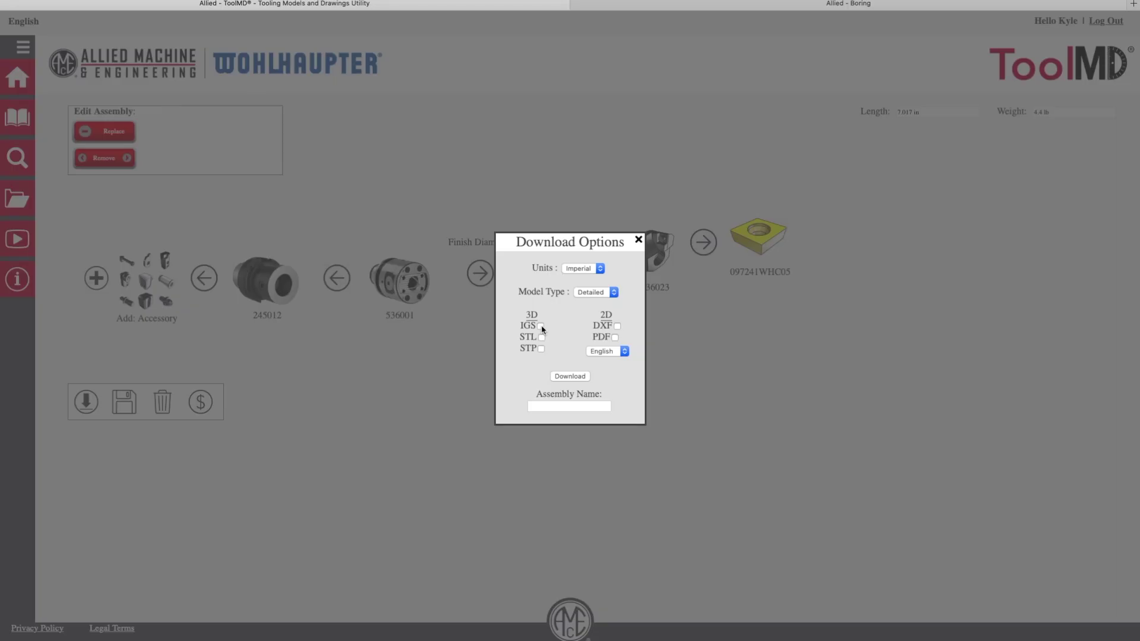
pyautogui.click(569, 408)
pyautogui.click(542, 327)
pyautogui.click(617, 338)
pyautogui.click(570, 376)
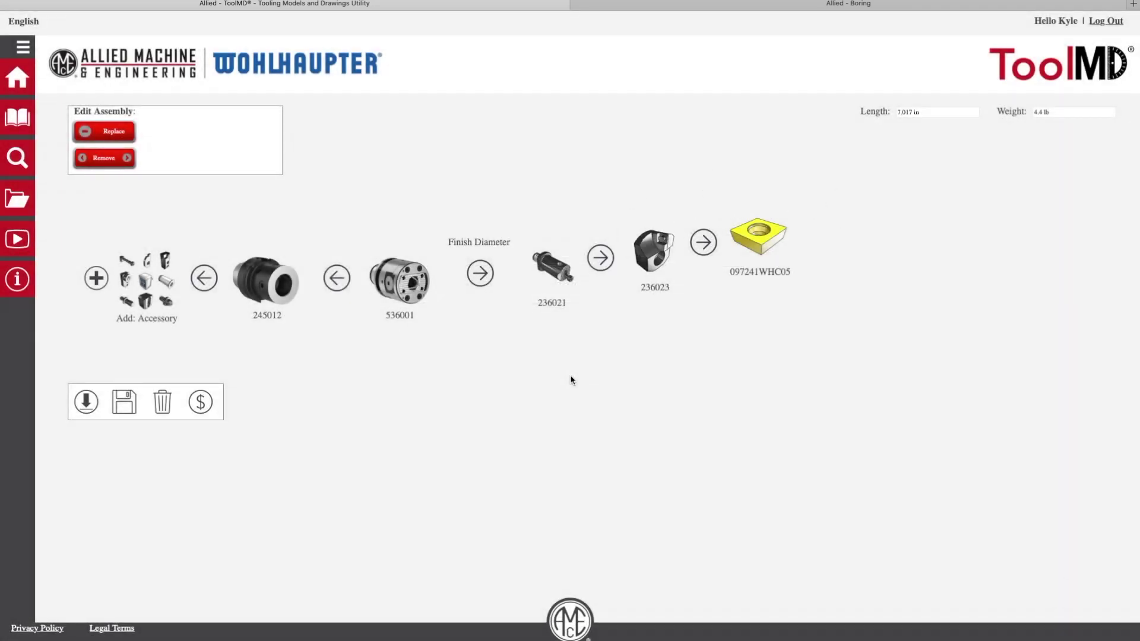
# Step: Open 32mmVARIO.pdf, review both pages, then close Acrobat and the Finder folder
pyautogui.click(167, 301)
pyautogui.click(167, 314)
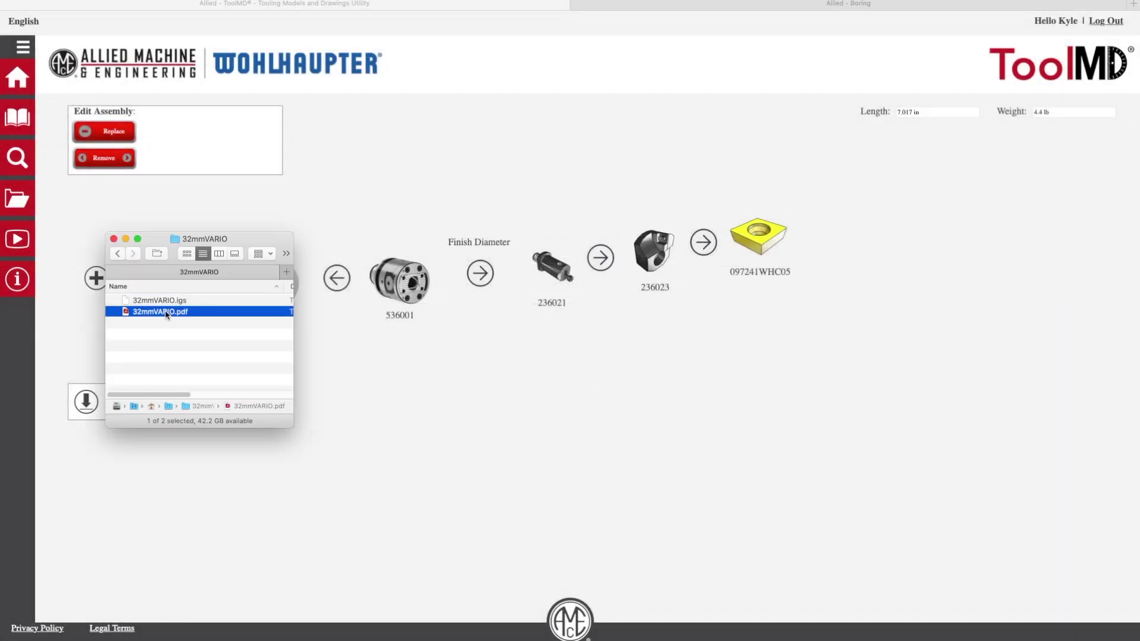
pyautogui.doubleClick(167, 314)
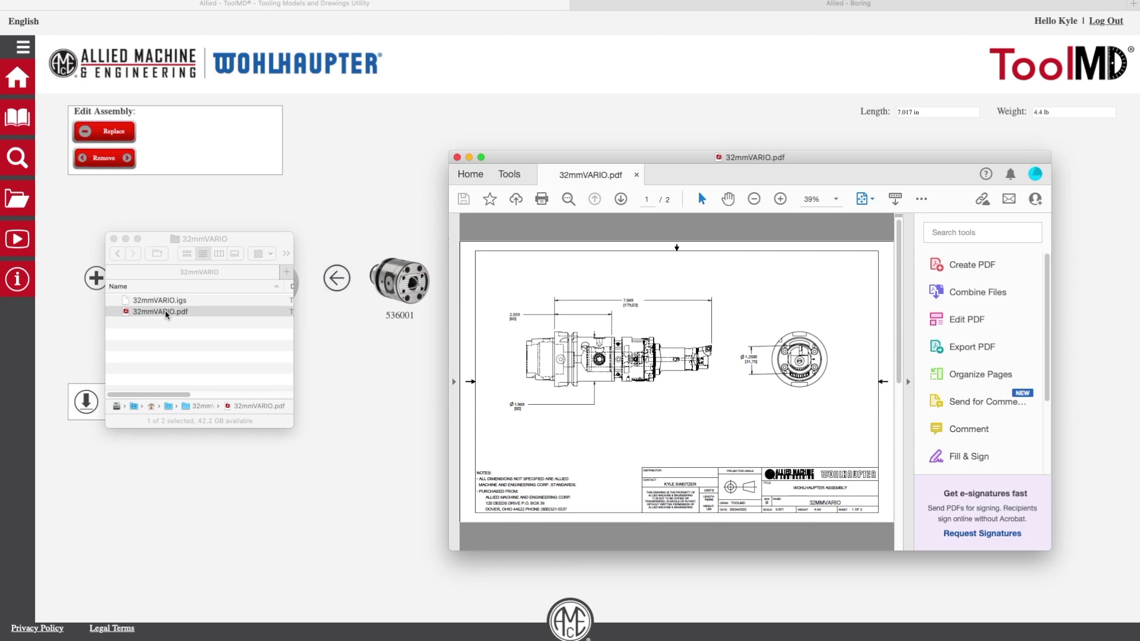
pyautogui.moveTo(899, 357)
pyautogui.mouseDown()
pyautogui.moveTo(906, 489)
pyautogui.moveTo(903, 327)
pyautogui.mouseUp()
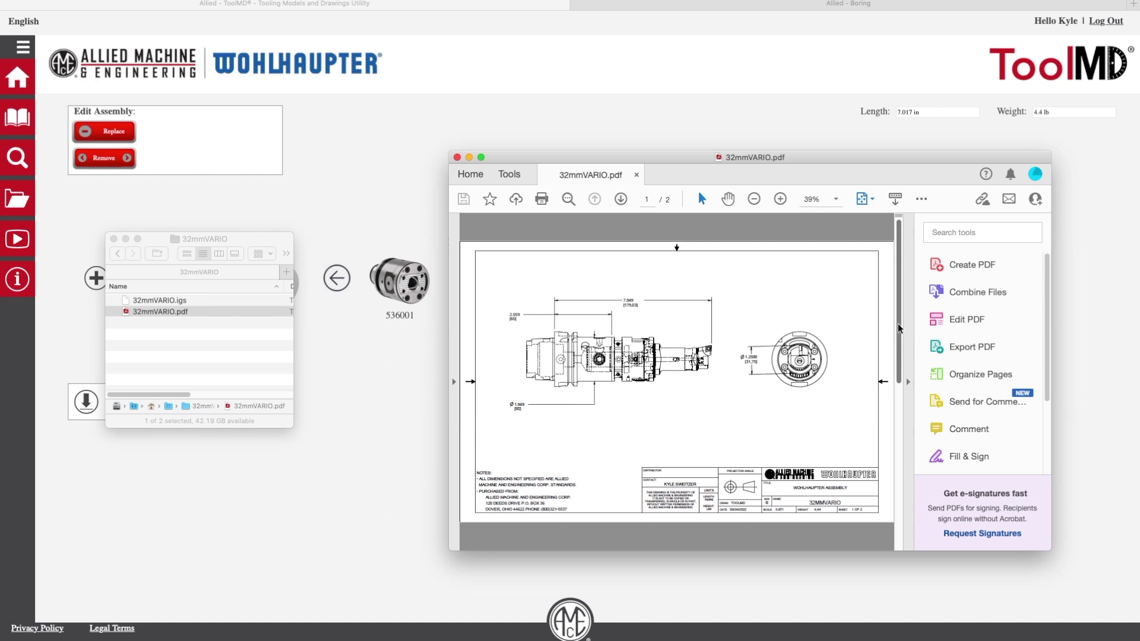
pyautogui.click(456, 158)
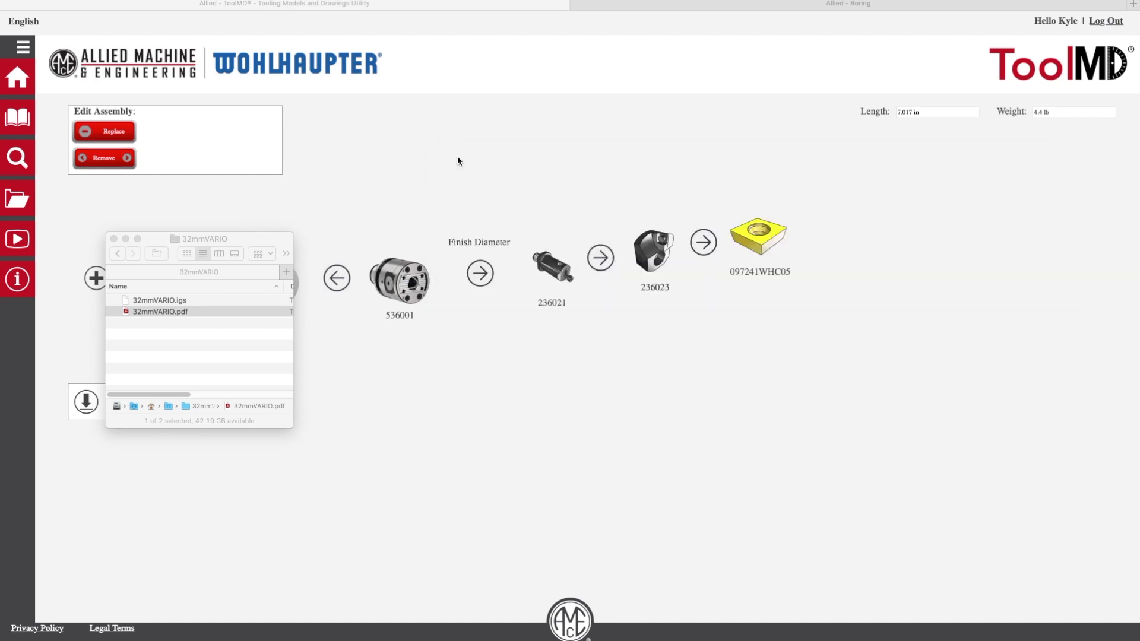
pyautogui.click(113, 239)
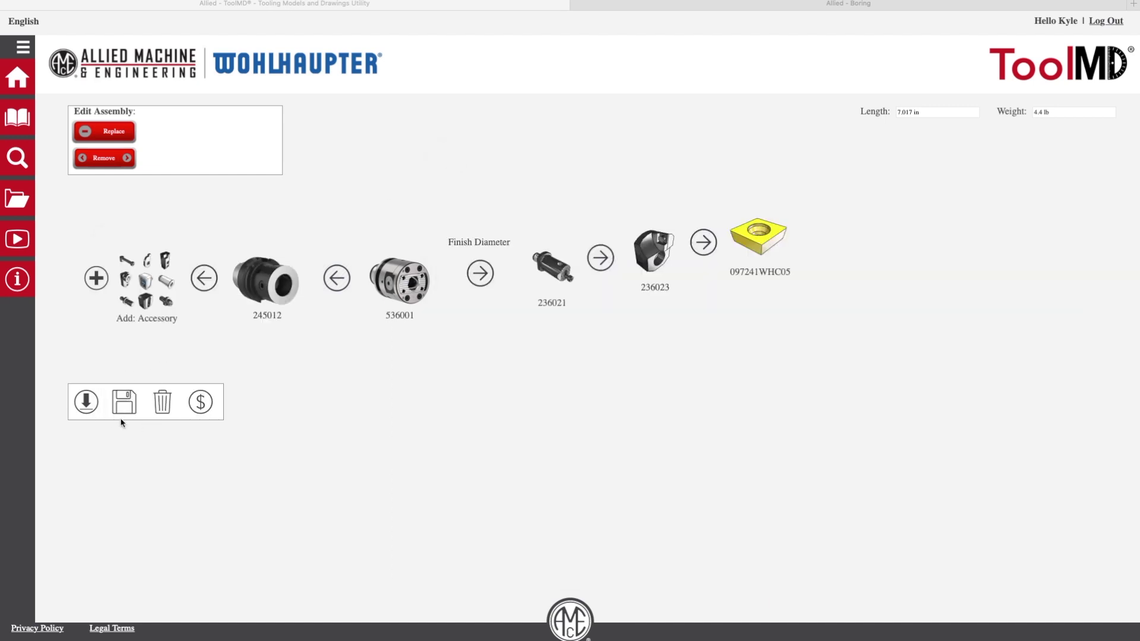
# Step: Save the assembly as 32mmVARIO at the 1.25 finish diameter, then go Home
pyautogui.click(124, 402)
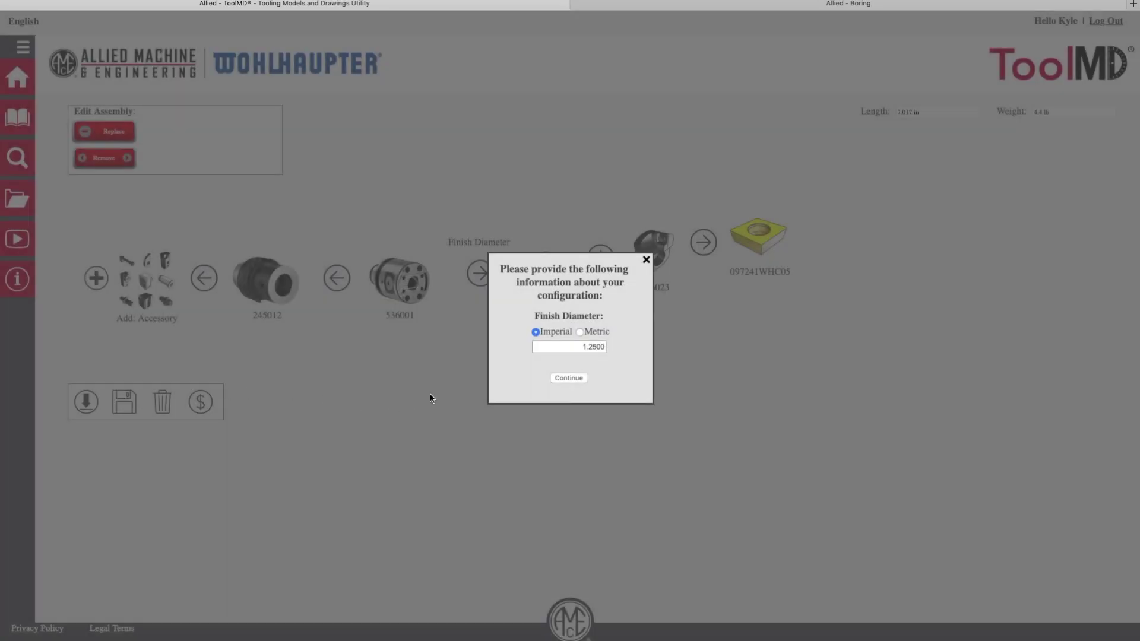
pyautogui.click(569, 378)
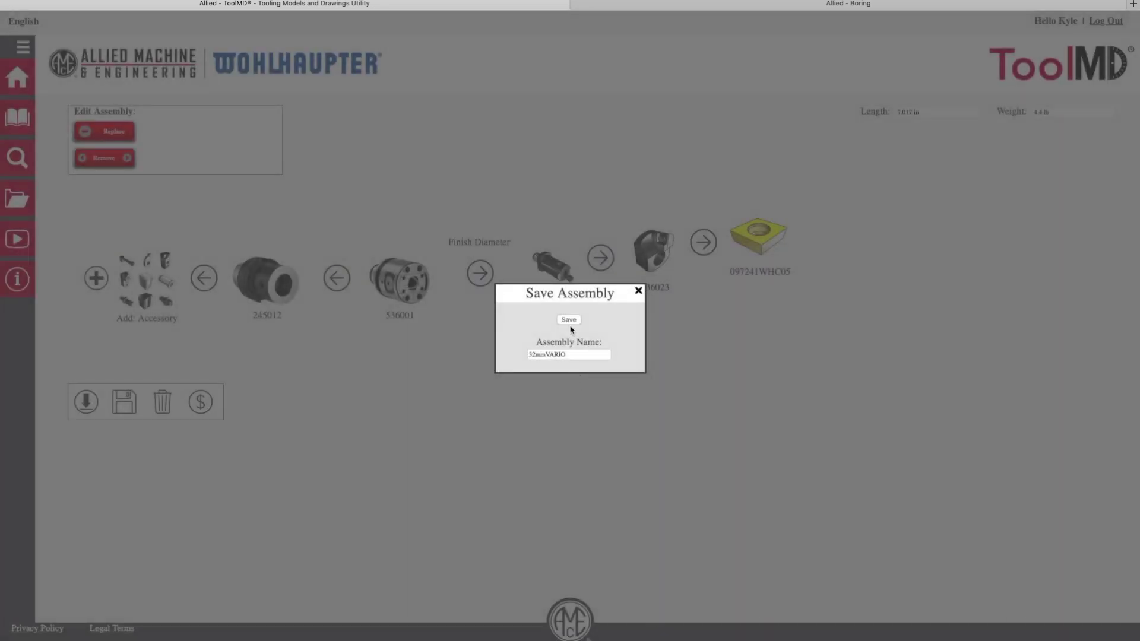
pyautogui.click(569, 320)
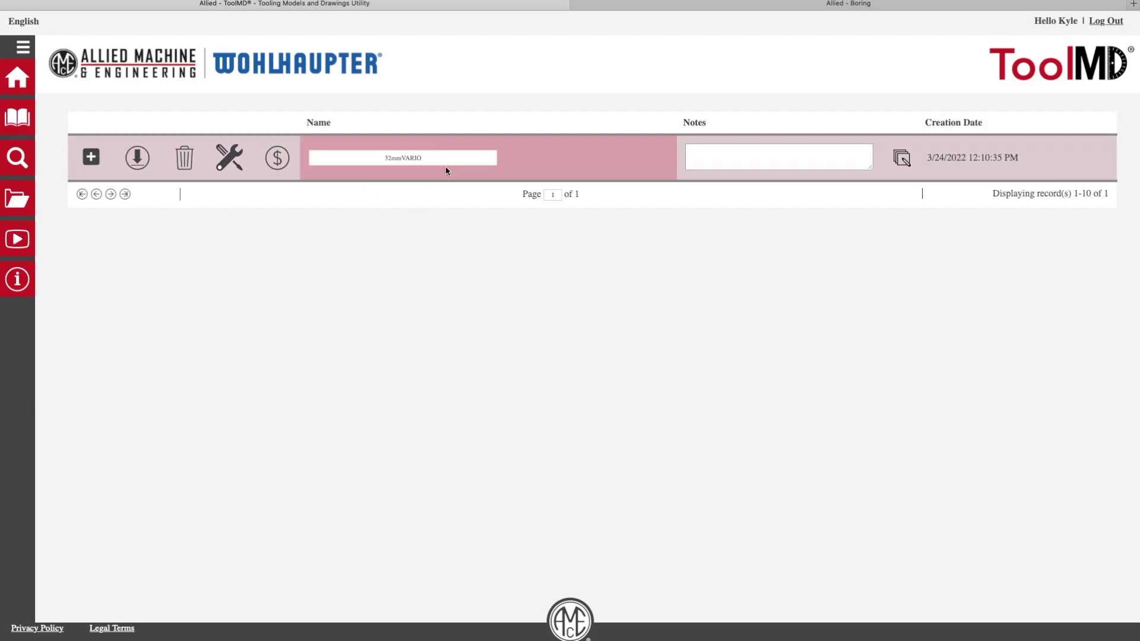
pyautogui.click(17, 82)
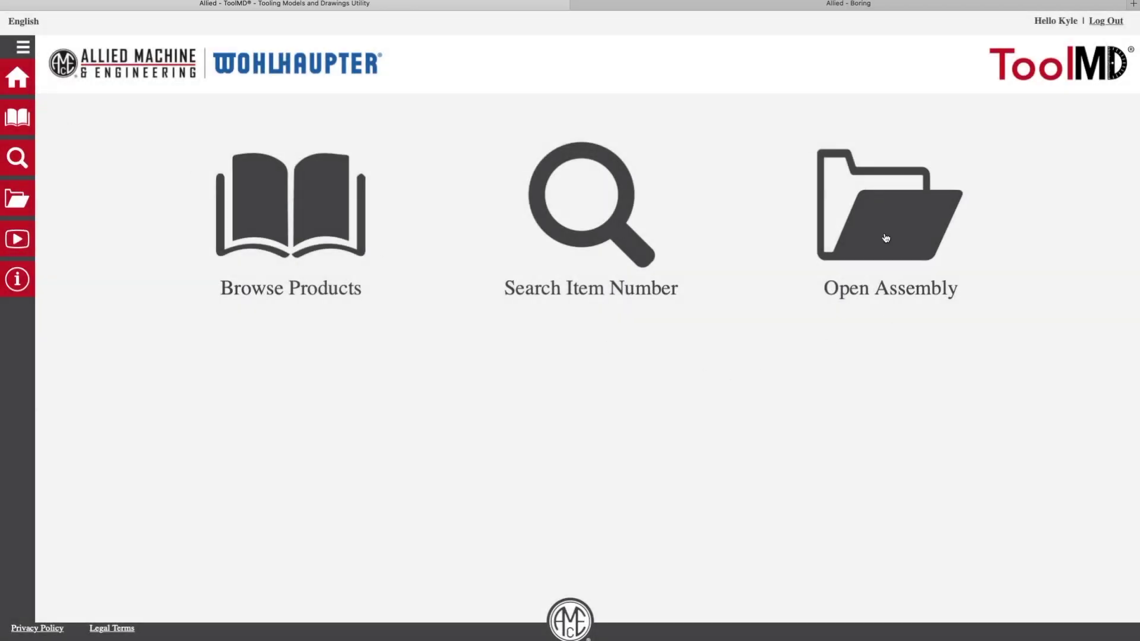